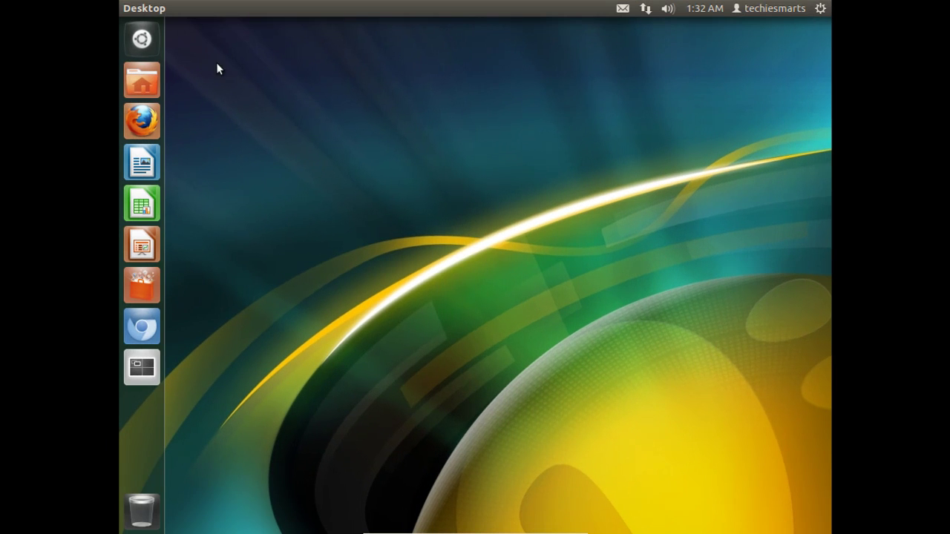
- Find the Terminal application through the desktop search and open it
left_click(139, 41)
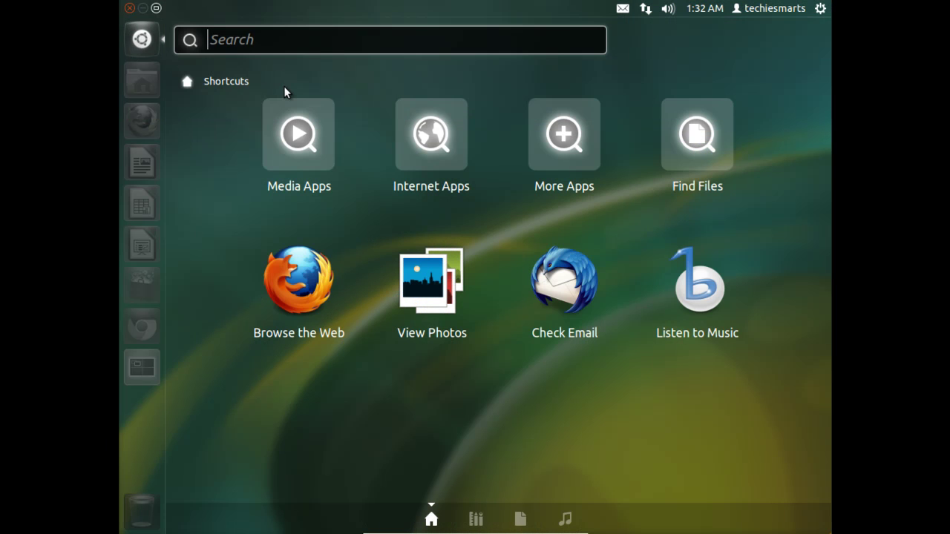
type("Terminal")
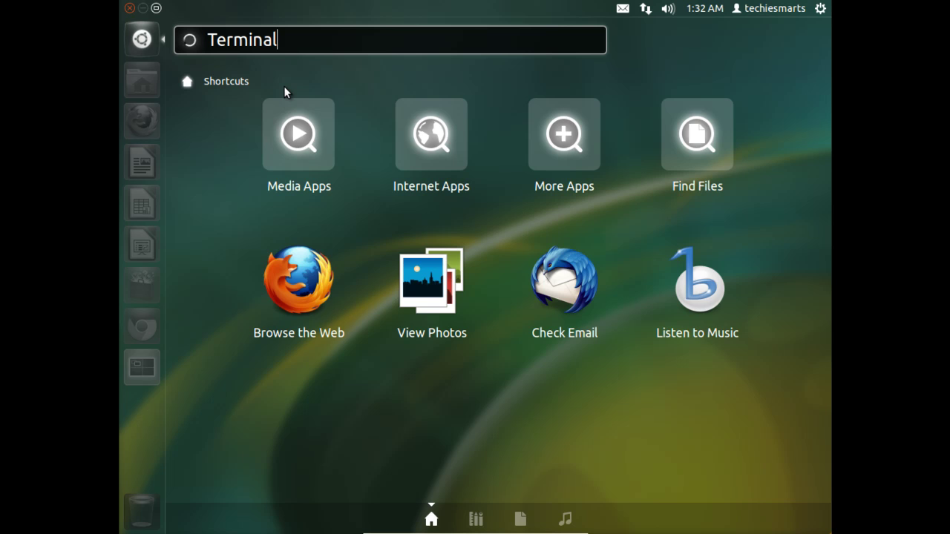
left_click(234, 126)
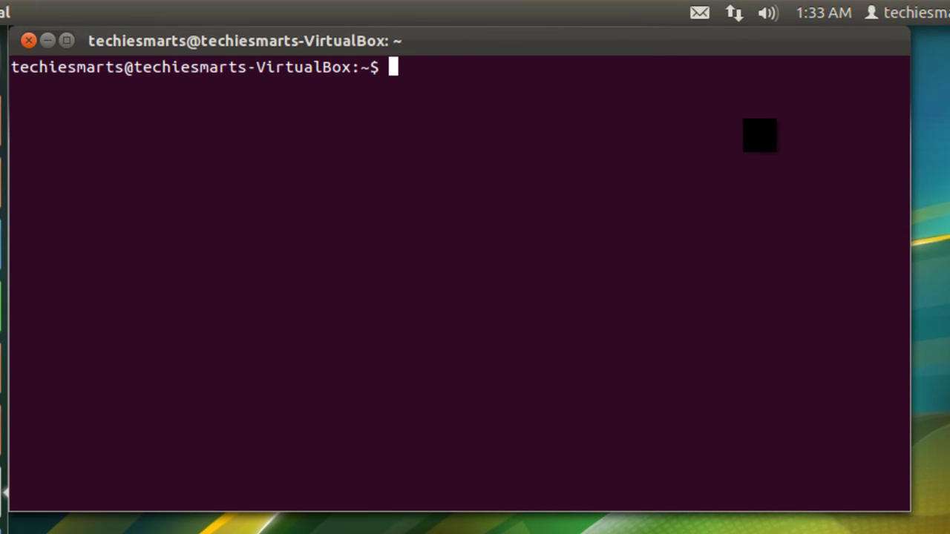
- Run sudo apt-get install kubuntu-desktop in the terminal and authenticate with the account password
type("su")
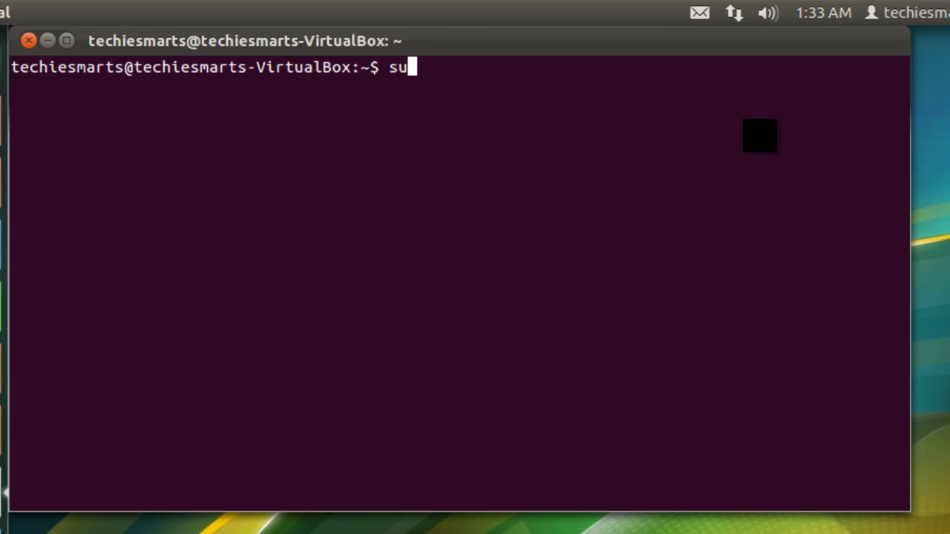
type("do apt-")
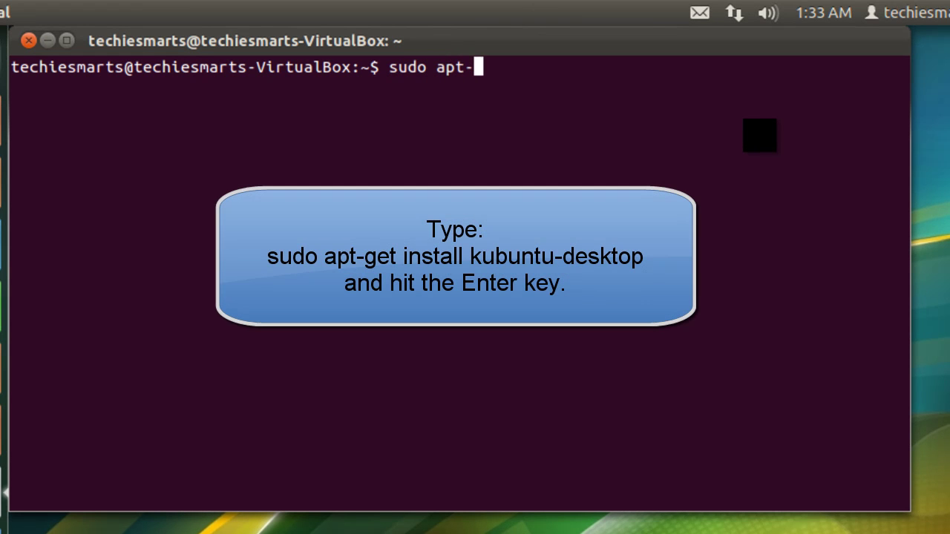
type("get ")
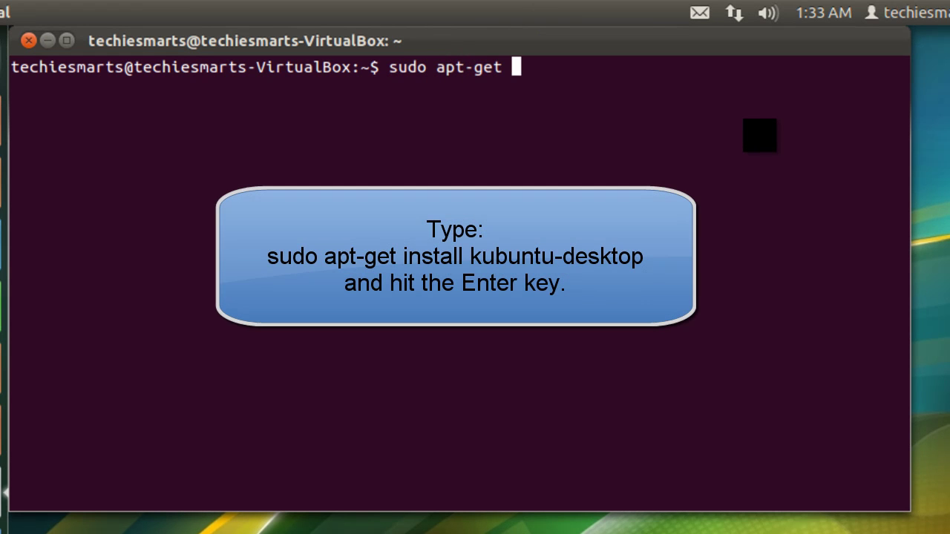
type("install")
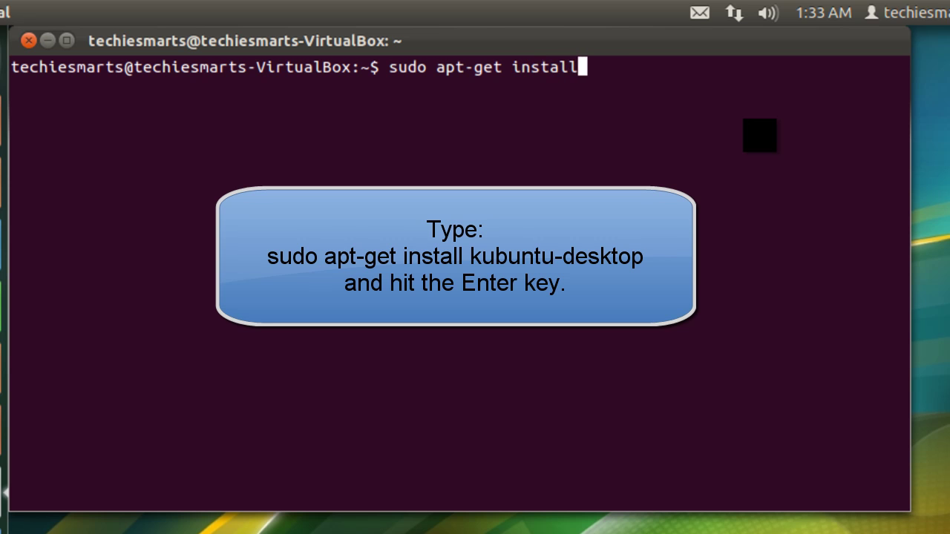
type(" kubuntu")
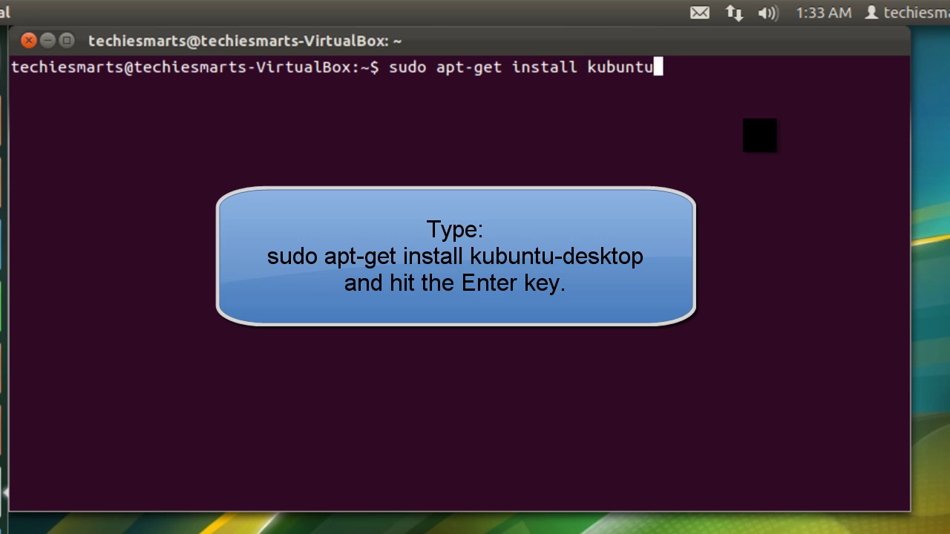
type("-desktop")
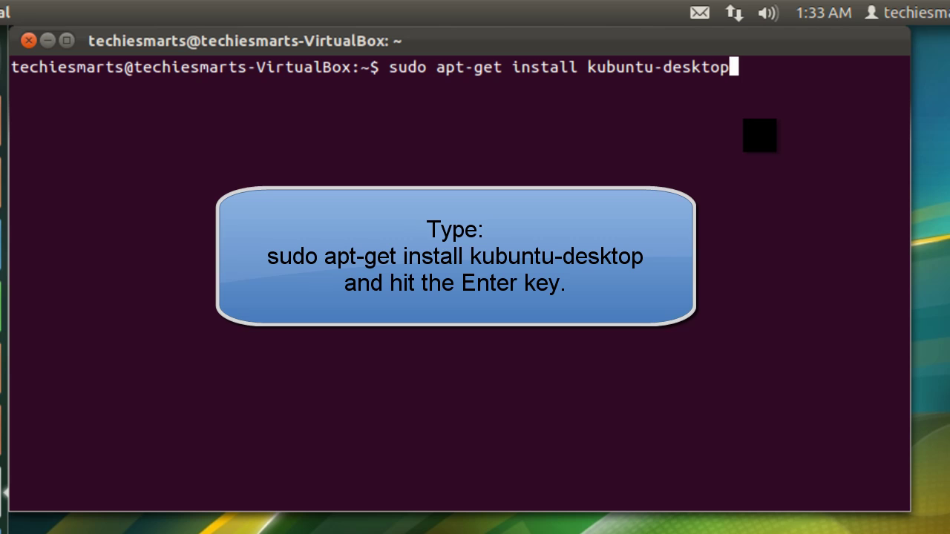
key("Return")
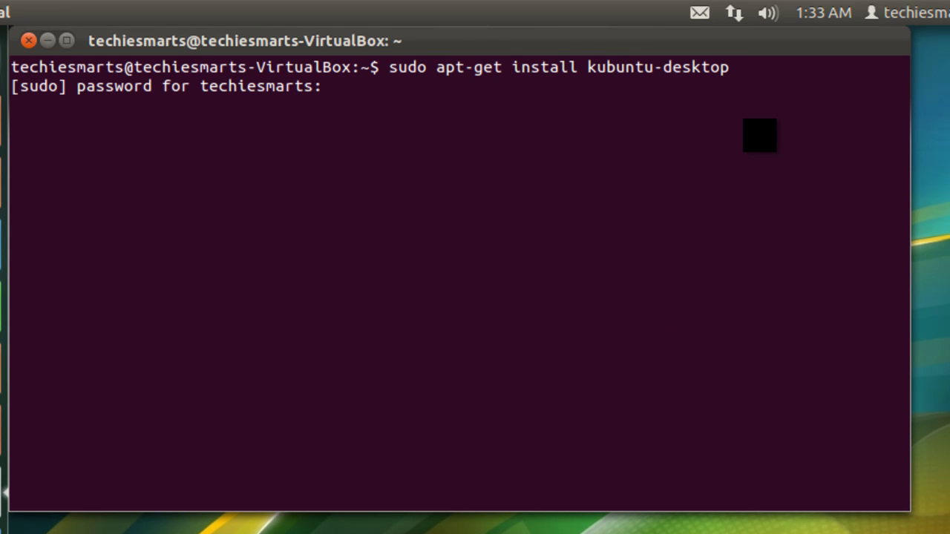
key("Return")
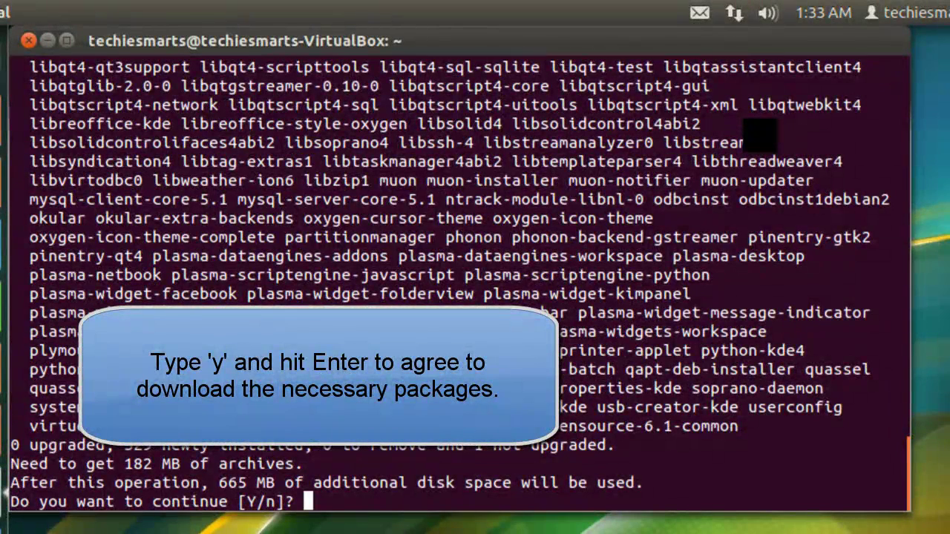
- Agree to download the required packages and choose kdm as the default display manager
type("y")
key("Return")
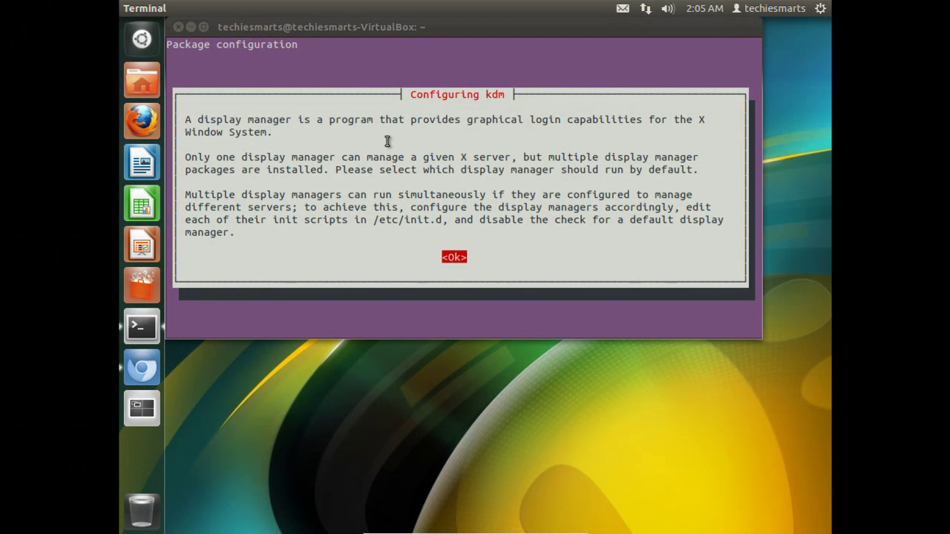
key("Return")
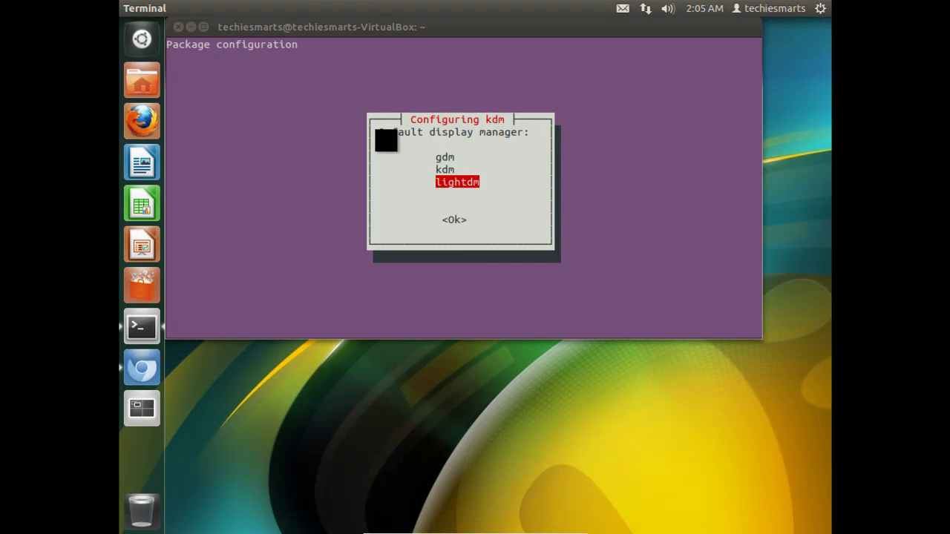
key("Up")
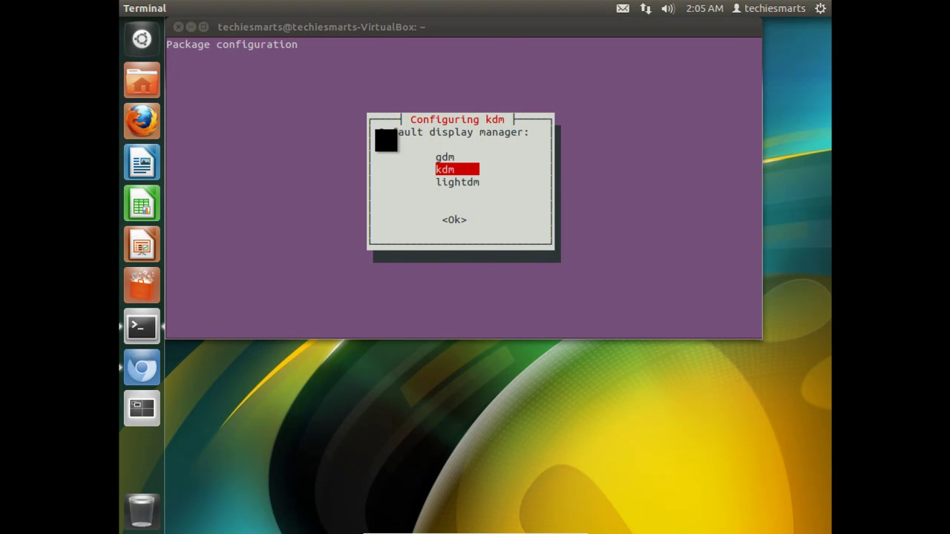
key("Return")
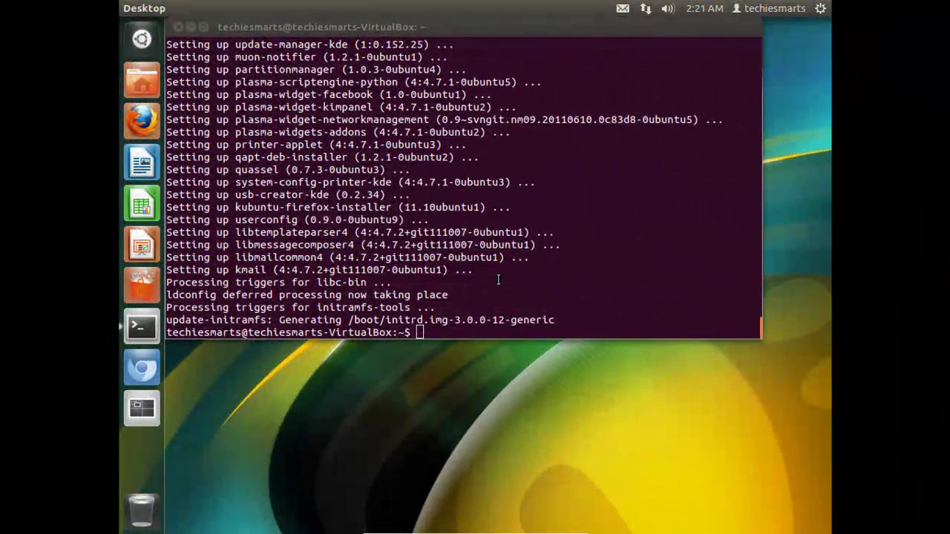
- Close the terminal session with exit and log out of the current desktop session
type("exit")
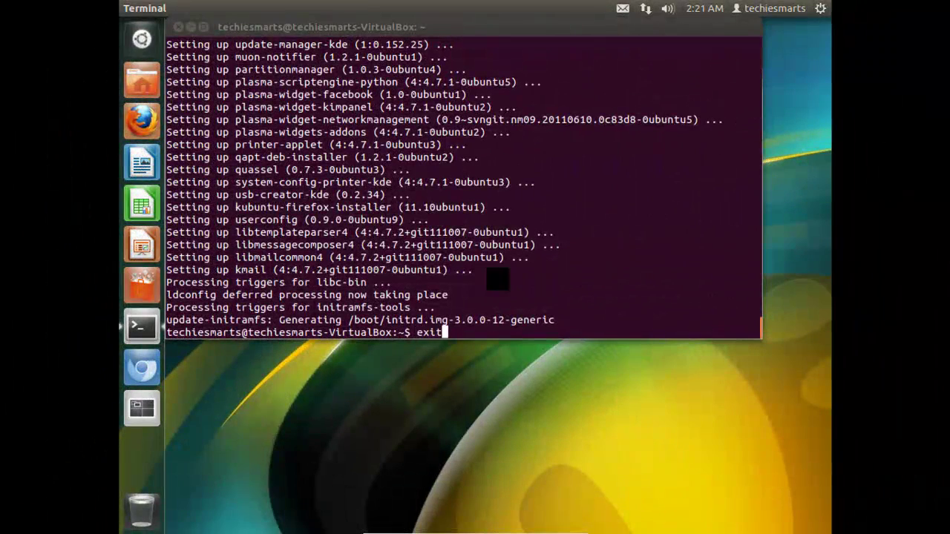
key("Return")
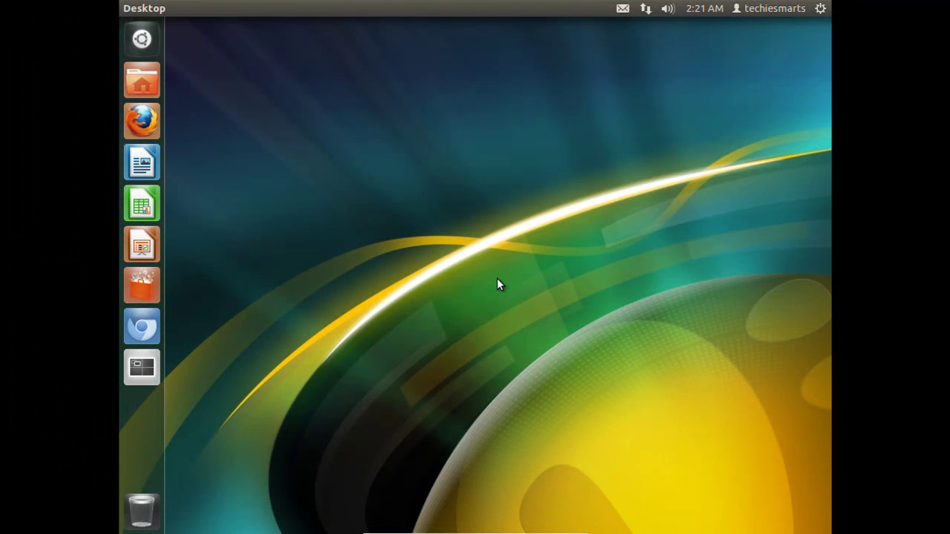
left_click(819, 10)
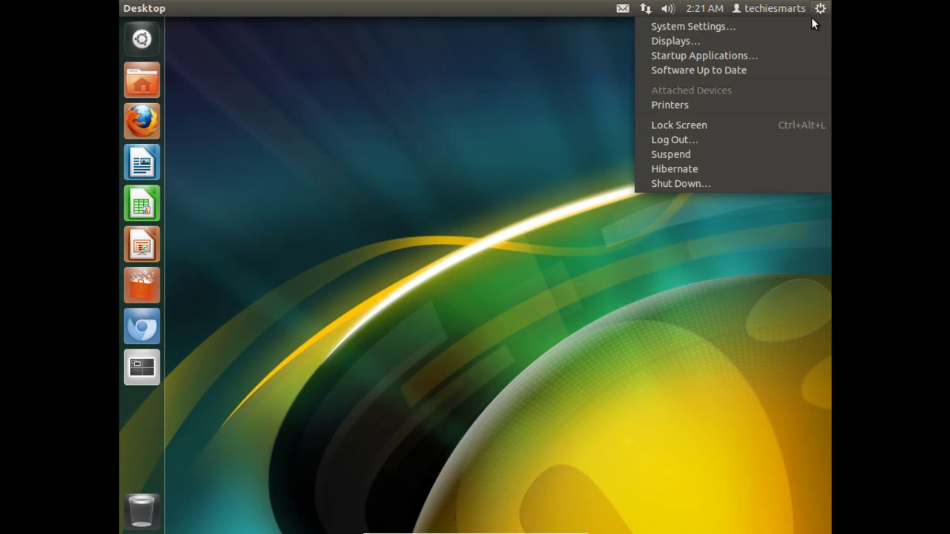
left_click(728, 141)
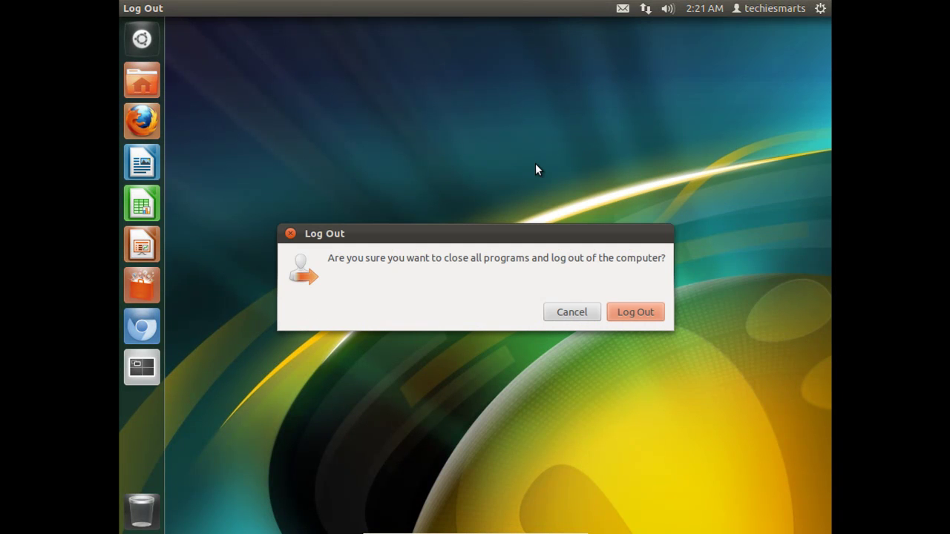
left_click(641, 317)
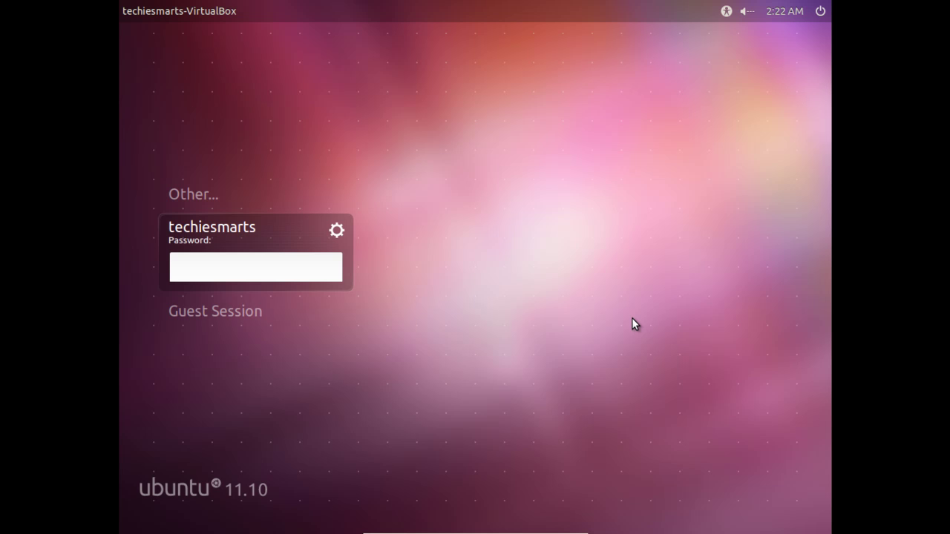
- Select the KDE Plasma Workspace session on the login screen and log in with the account password
left_click(335, 232)
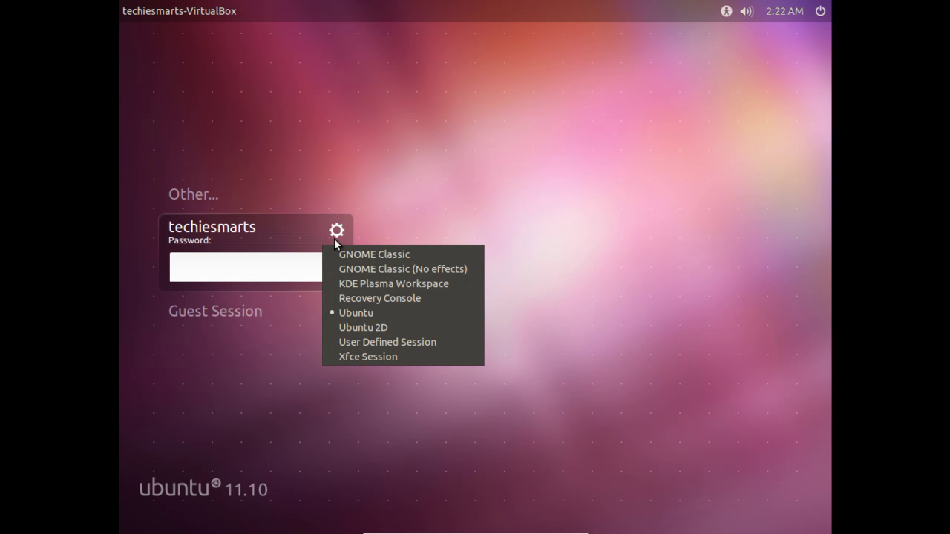
left_click(369, 285)
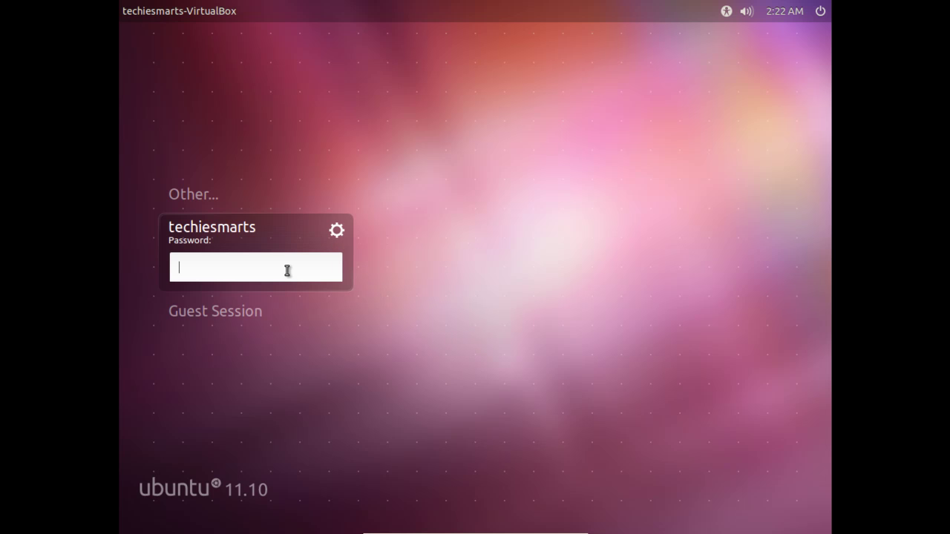
type("*****")
key("Return")
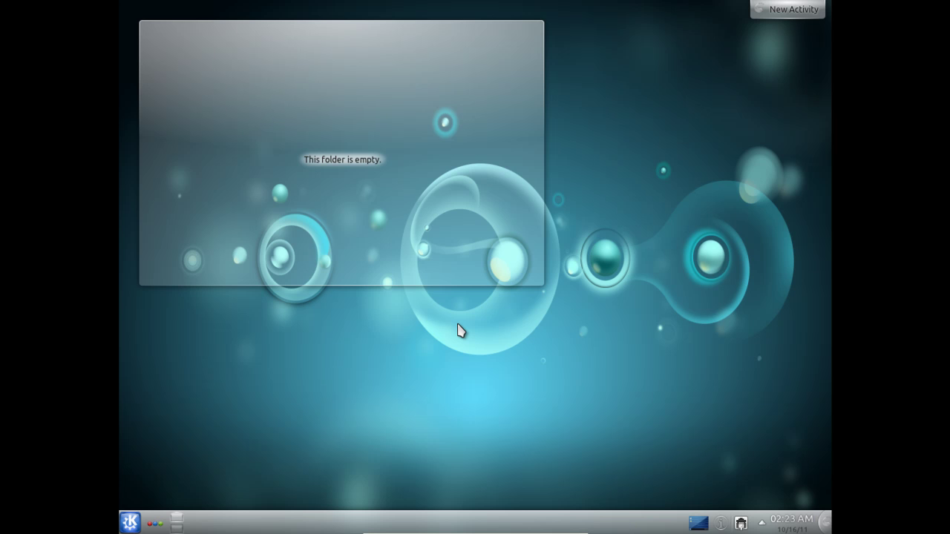
- Browse the application categories in the KDE application launcher and look into the Games category
left_click(130, 523)
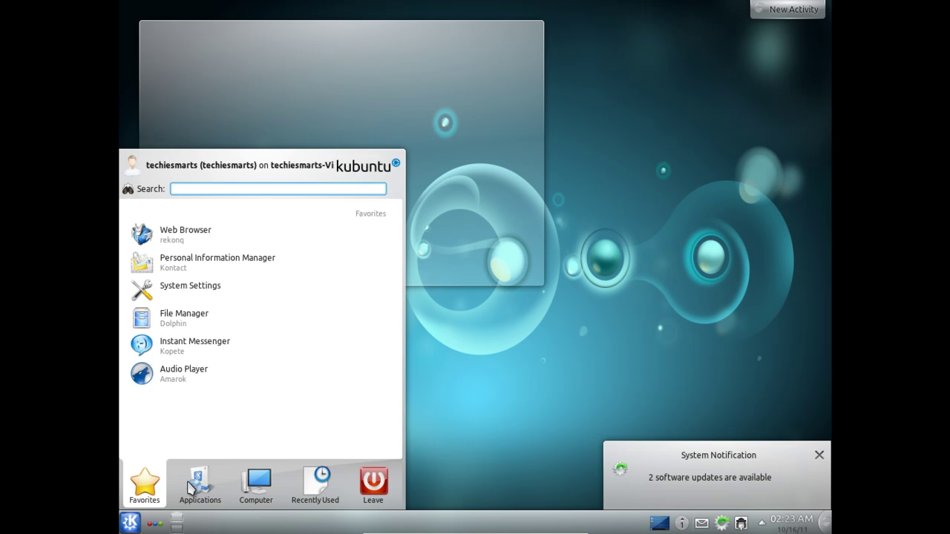
left_click(191, 488)
scroll(233, 409, "down", 3)
scroll(237, 412, "up", 3)
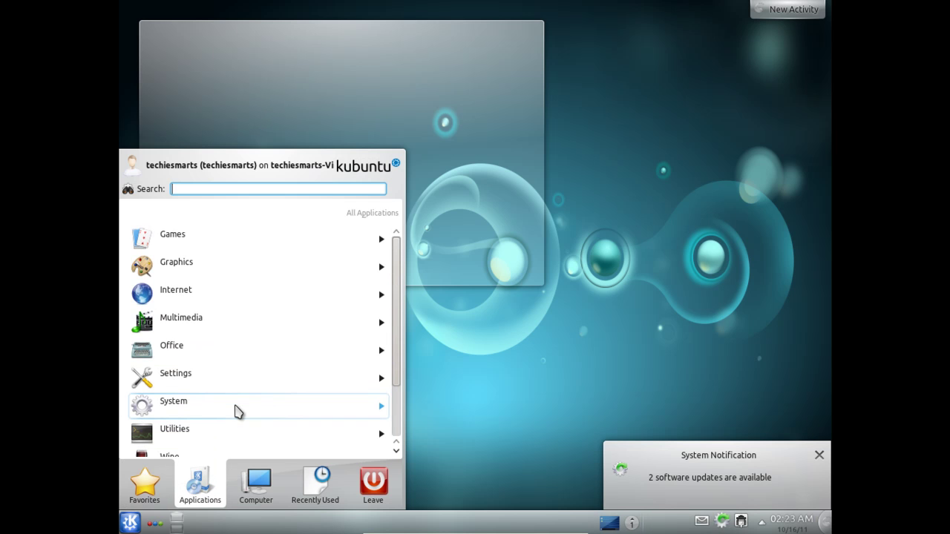
left_click(230, 245)
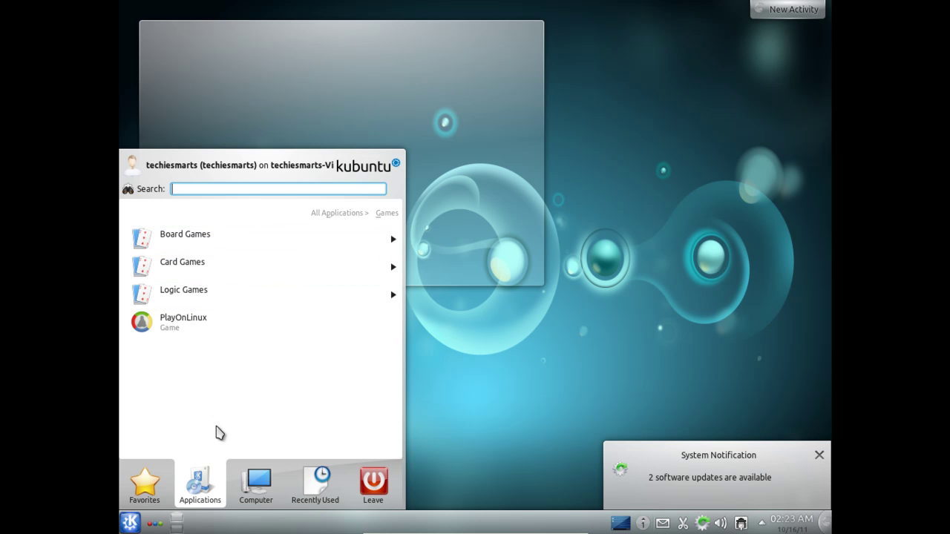
- View the image 74152-212.jpg from the Home folder's Pictures/Wallpapers subfolder, and close both the file manager and the image viewer
left_click(266, 499)
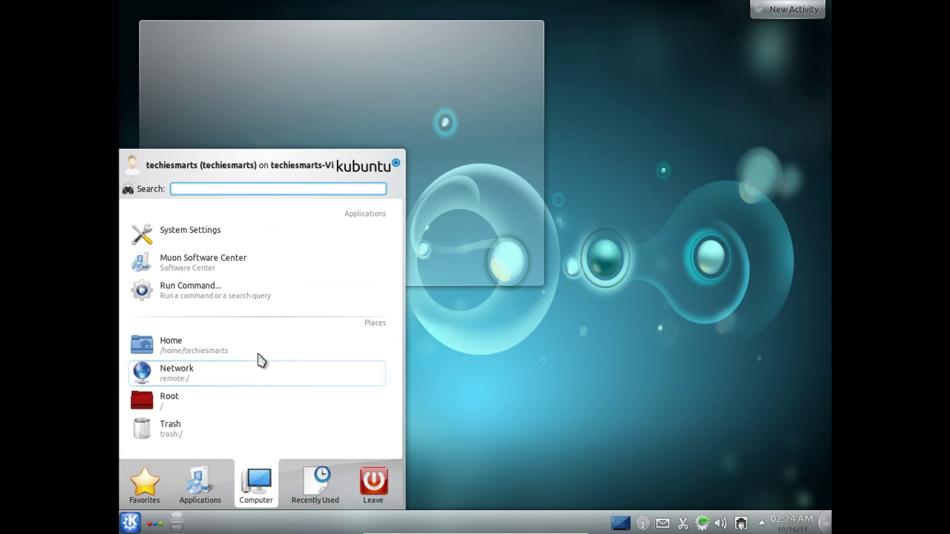
left_click(223, 355)
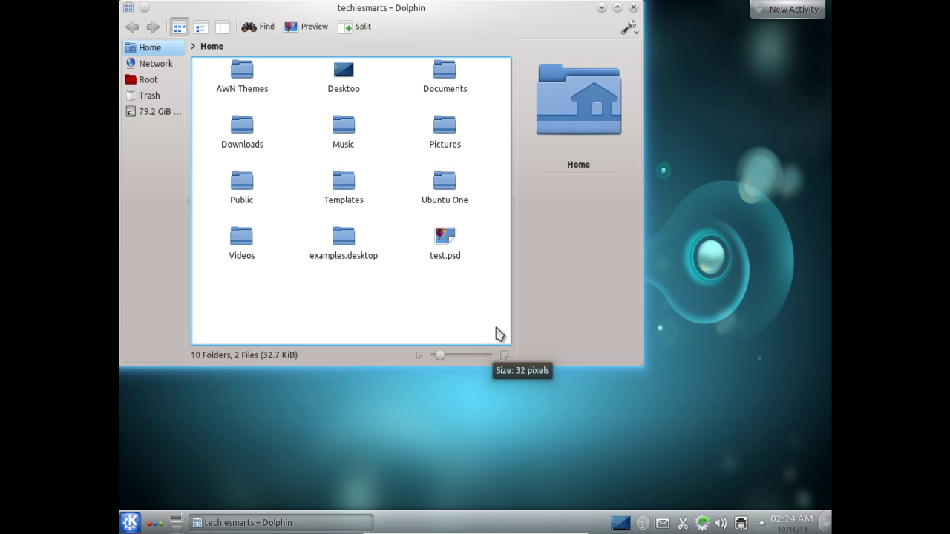
left_click(452, 137)
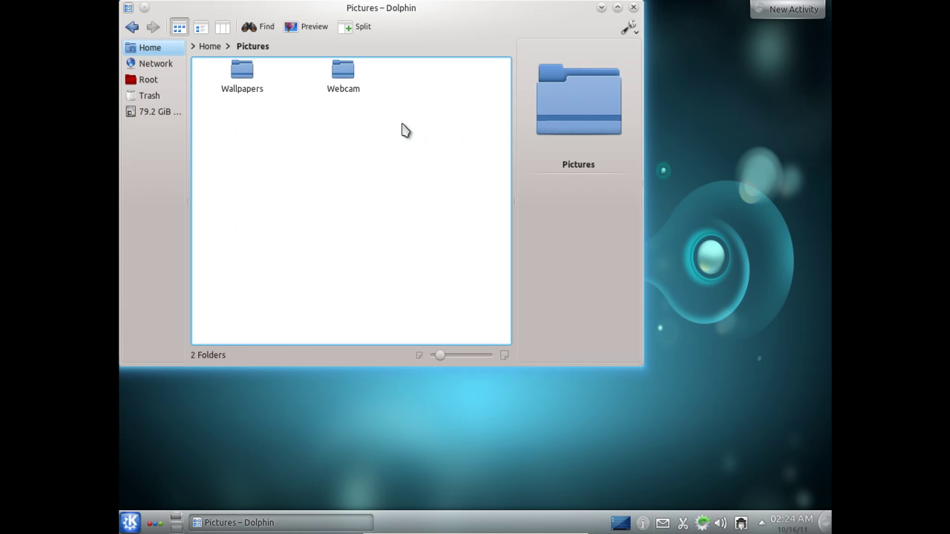
left_click(244, 95)
double_click(243, 86)
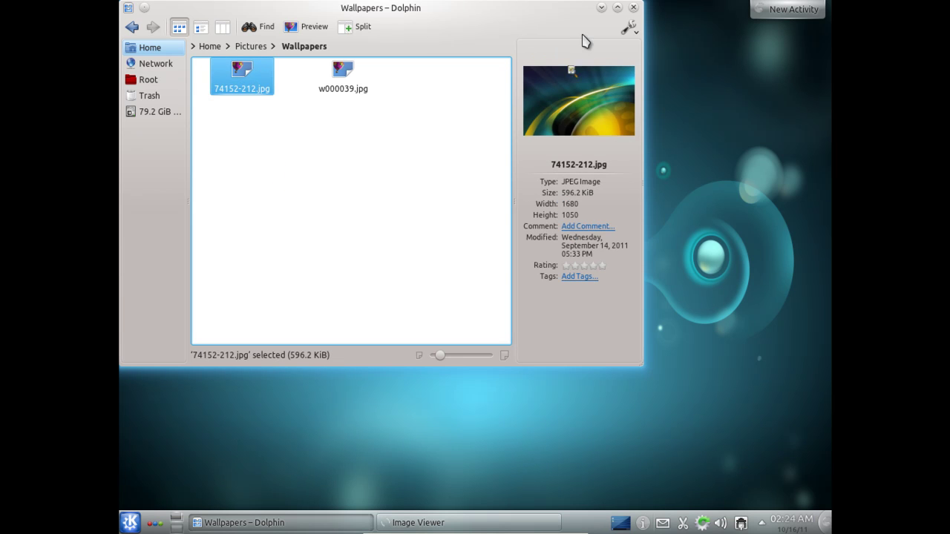
left_click(634, 9)
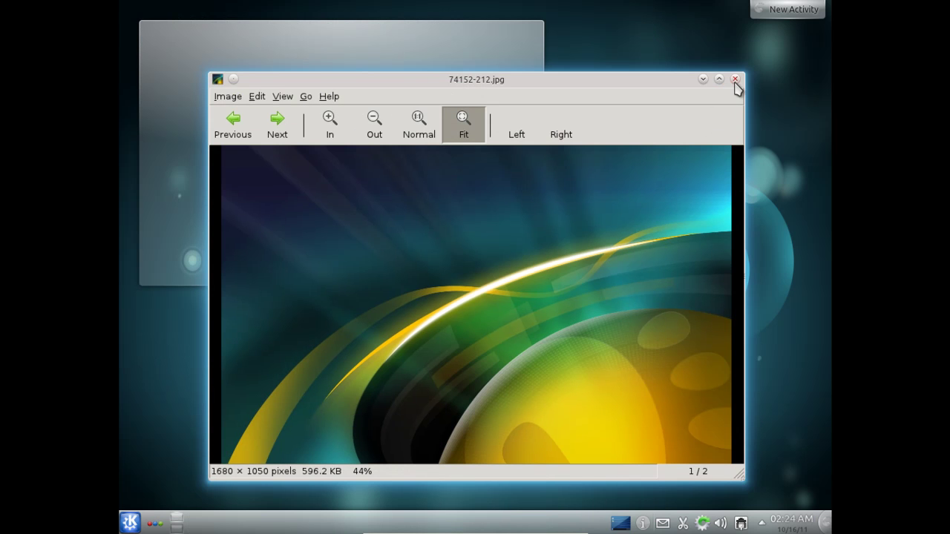
left_click(735, 79)
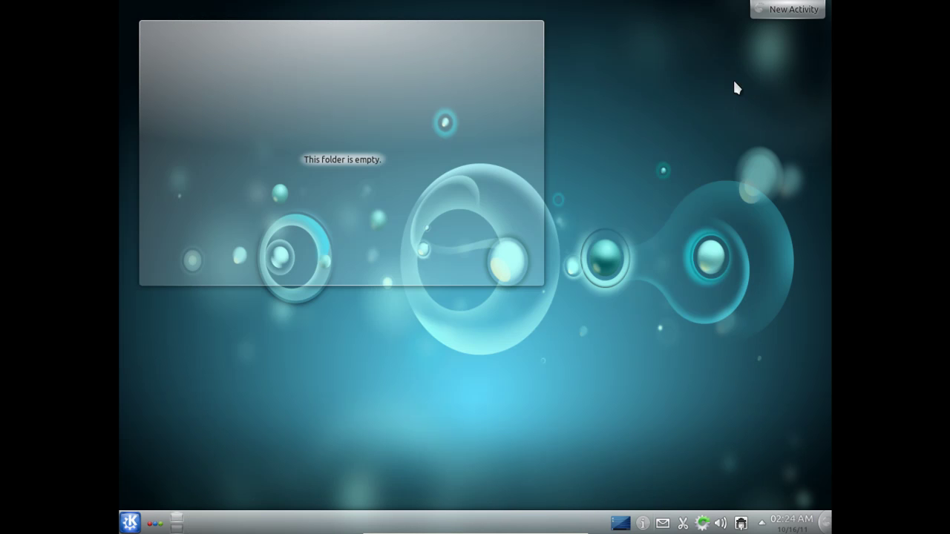
- Set the image 74152-212 from the Home folder's Pictures/Wallpapers subfolder as the desktop wallpaper and close the desktop settings
right_click(689, 153)
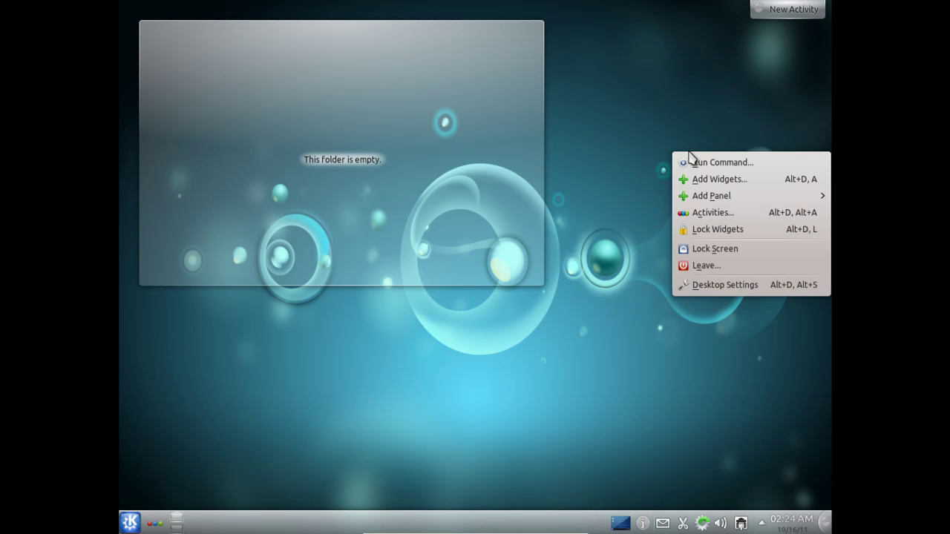
left_click(704, 288)
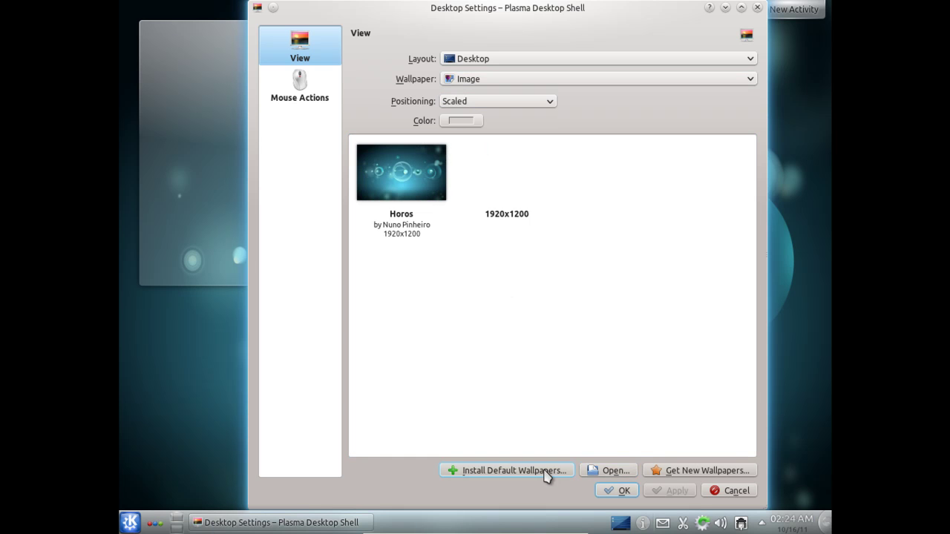
left_click(605, 471)
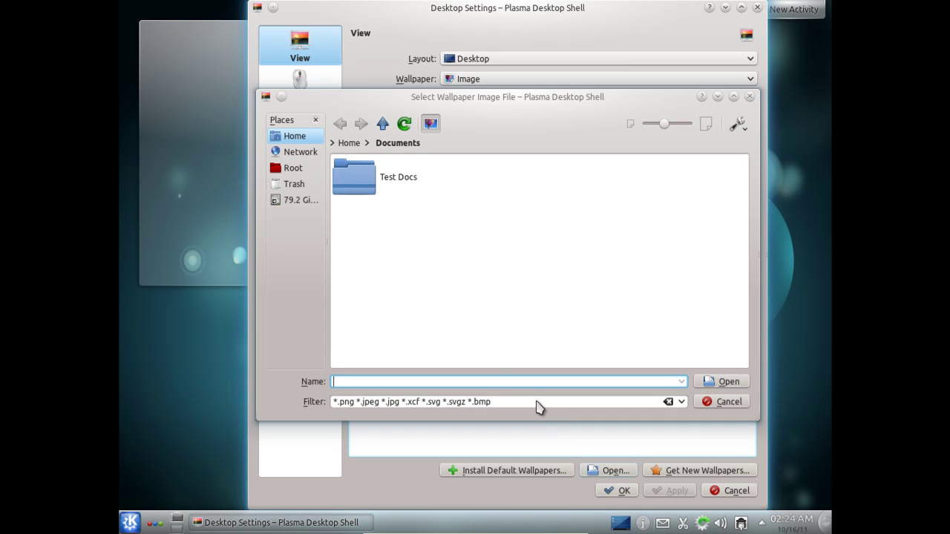
left_click(382, 126)
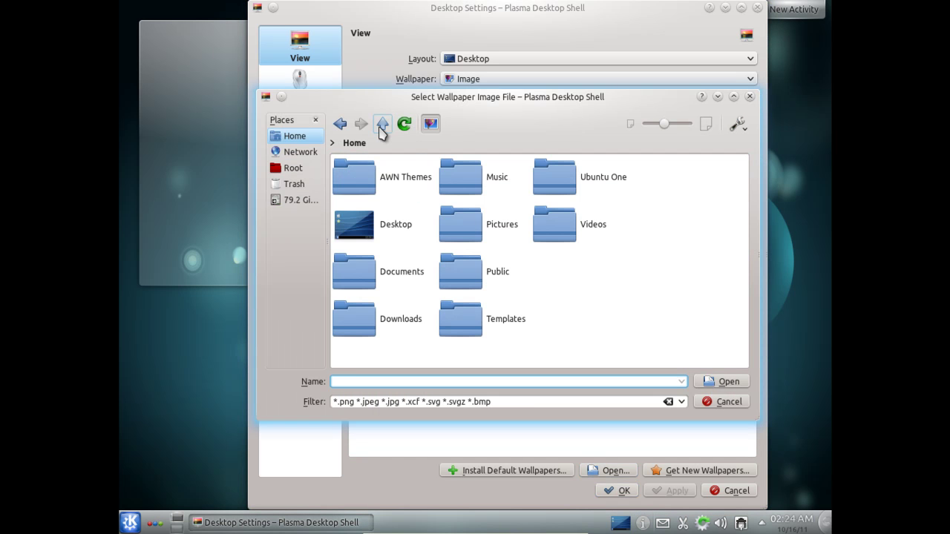
left_click(487, 227)
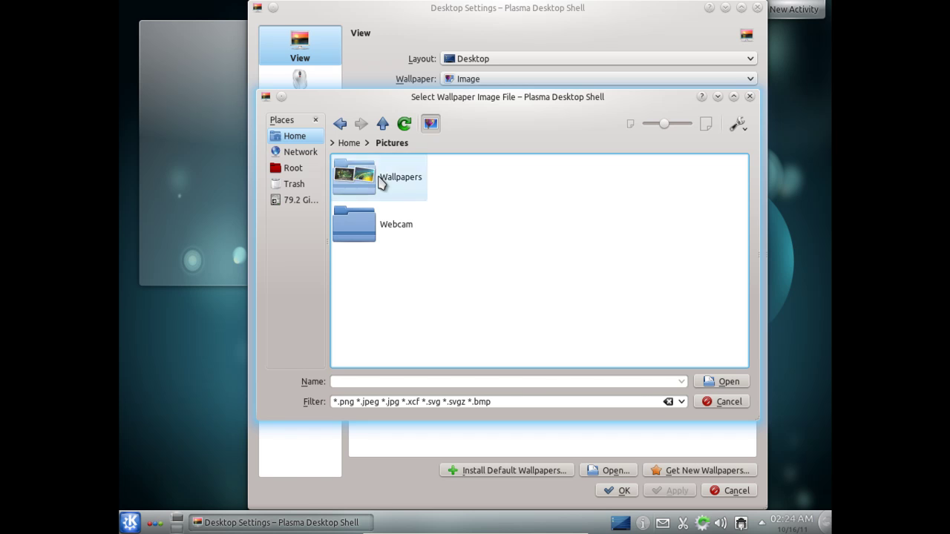
left_click(380, 182)
left_click(410, 191)
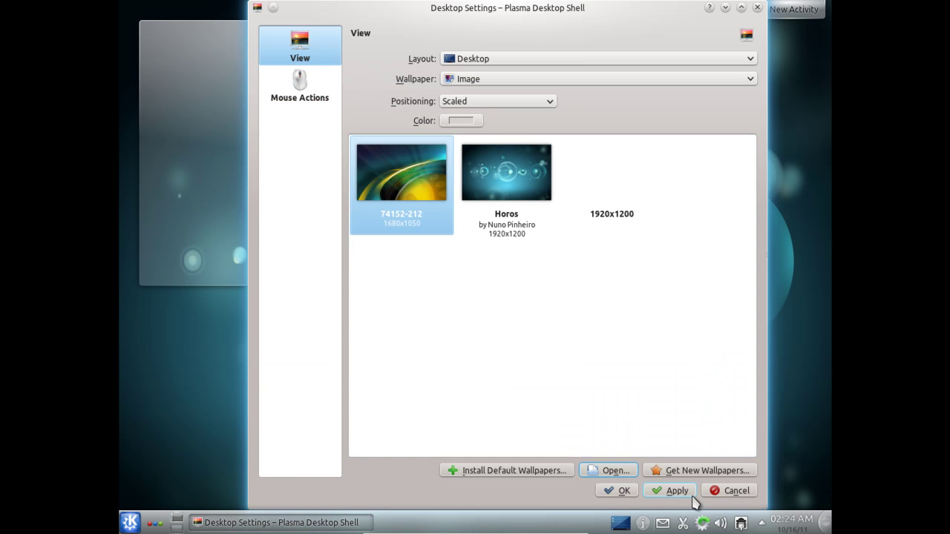
left_click(672, 492)
left_click(626, 492)
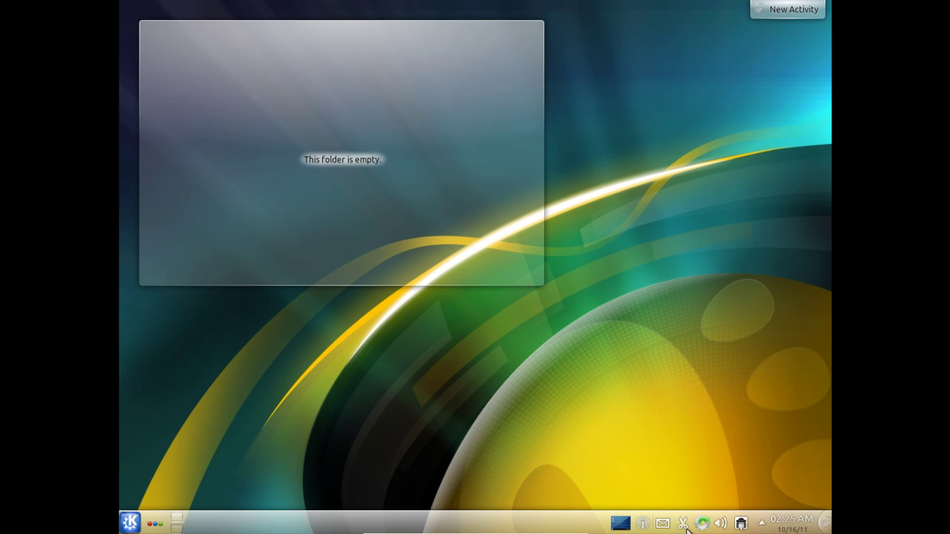
- Log out of the KDE Plasma session and confirm the logout
left_click(130, 522)
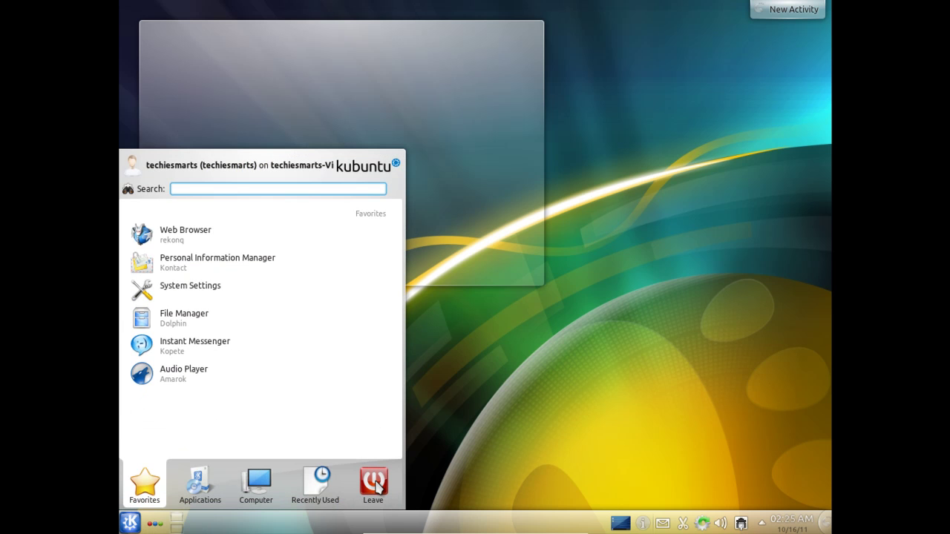
mouse_move(375, 484)
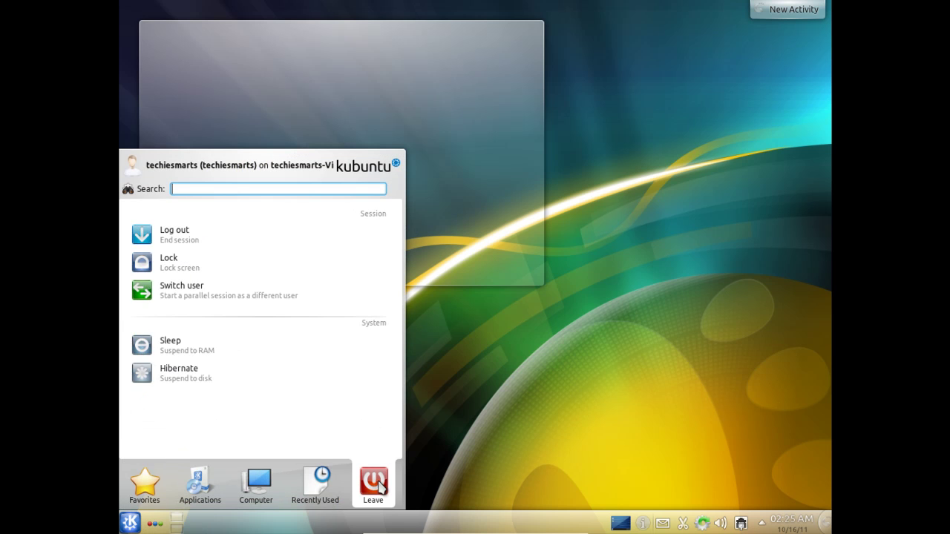
left_click(227, 236)
left_click(567, 262)
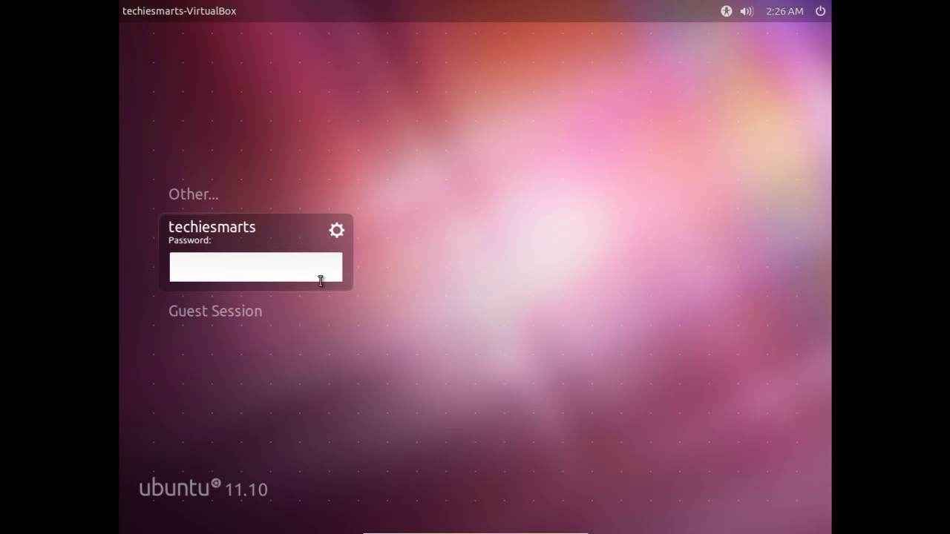
- Select the Ubuntu session on the login screen and log in with the account password
left_click(338, 233)
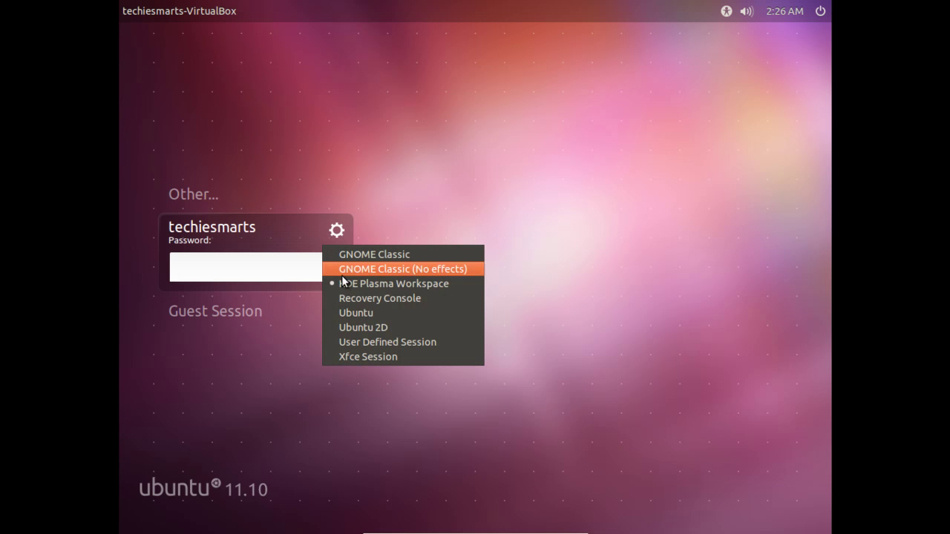
left_click(347, 313)
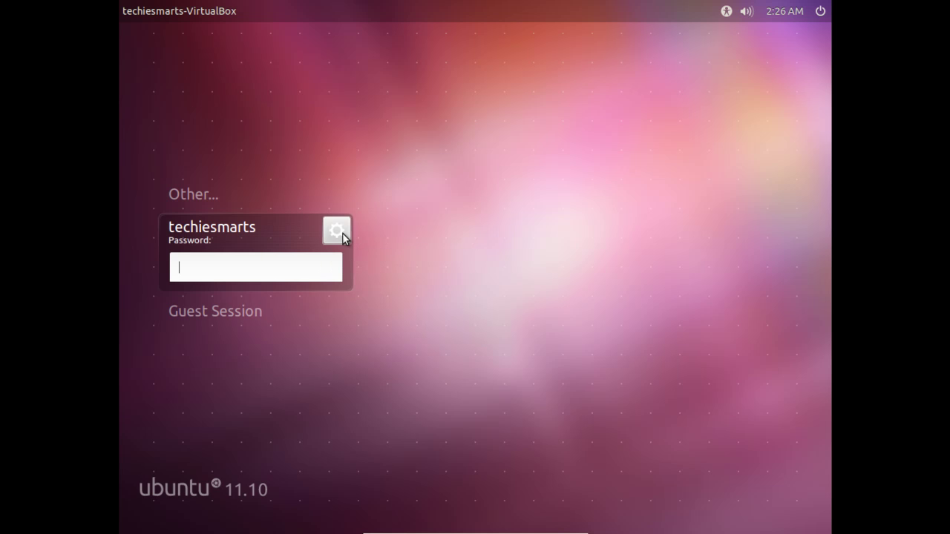
left_click(337, 232)
left_click(334, 313)
type("******")
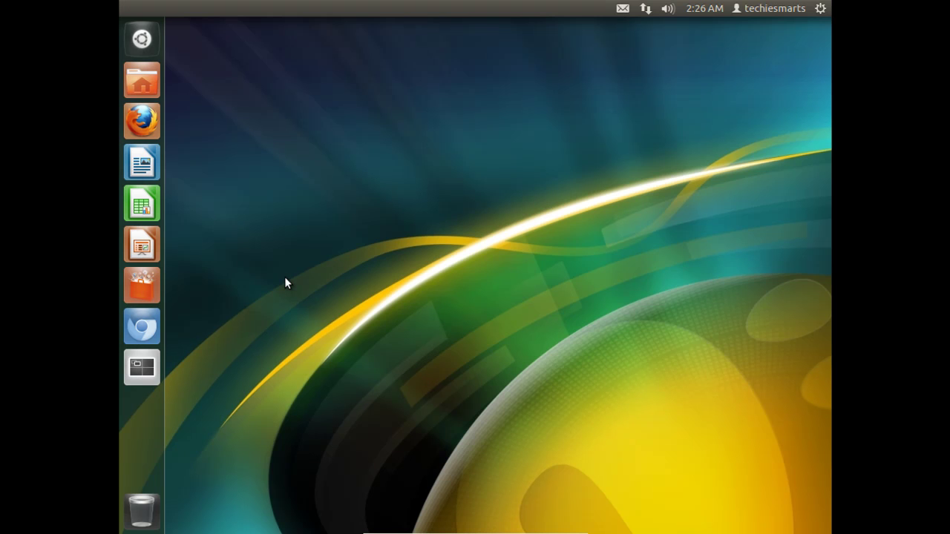
- Show the media applications in the Unity Dash, expand the full installed list and look through it for the KDE applications
left_click(142, 41)
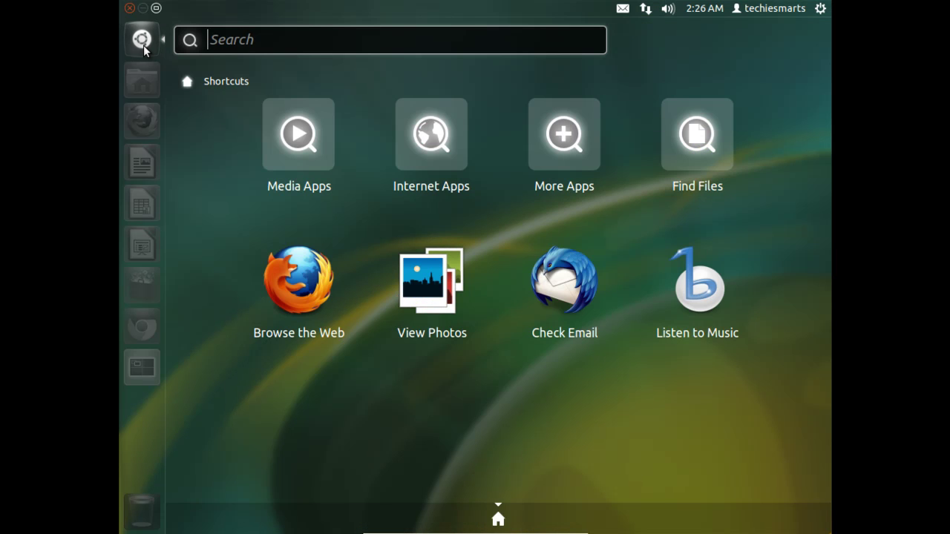
left_click(300, 152)
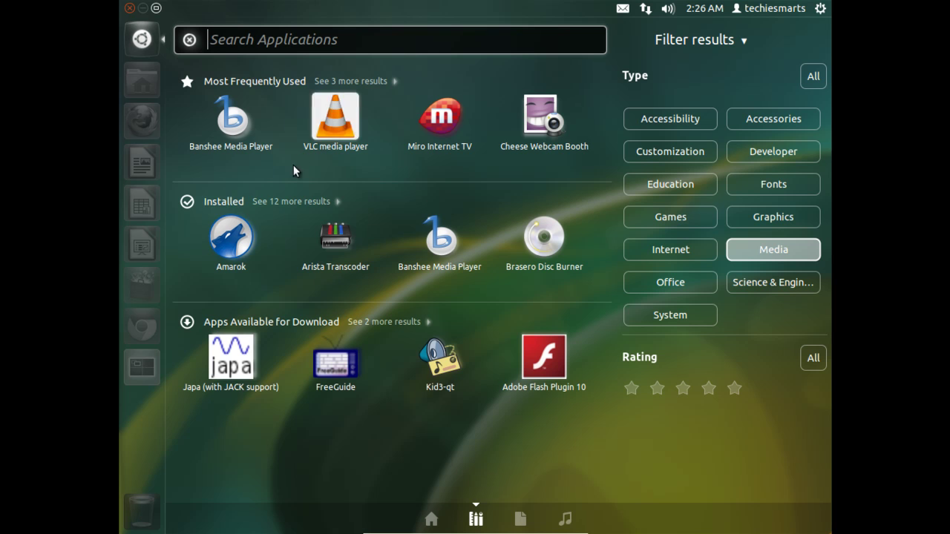
left_click(279, 202)
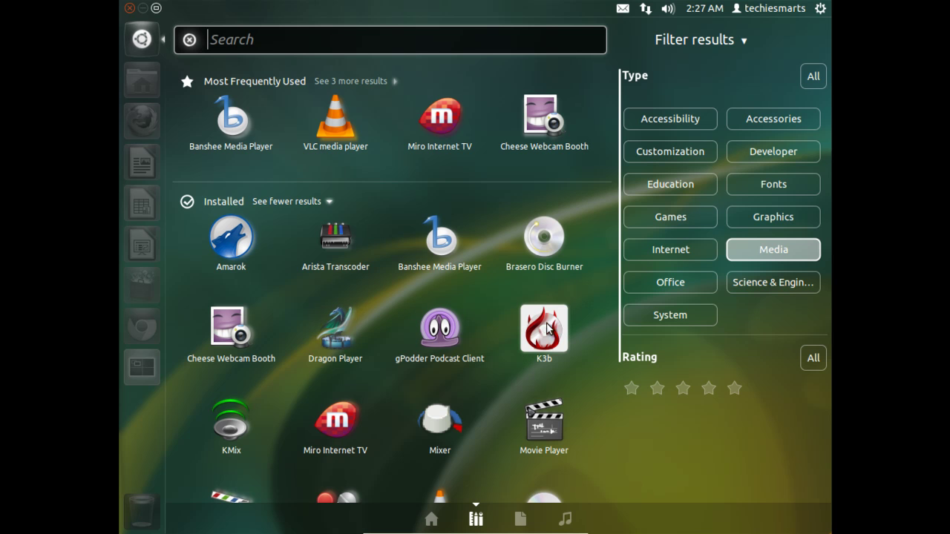
scroll(543, 329, "down", 3)
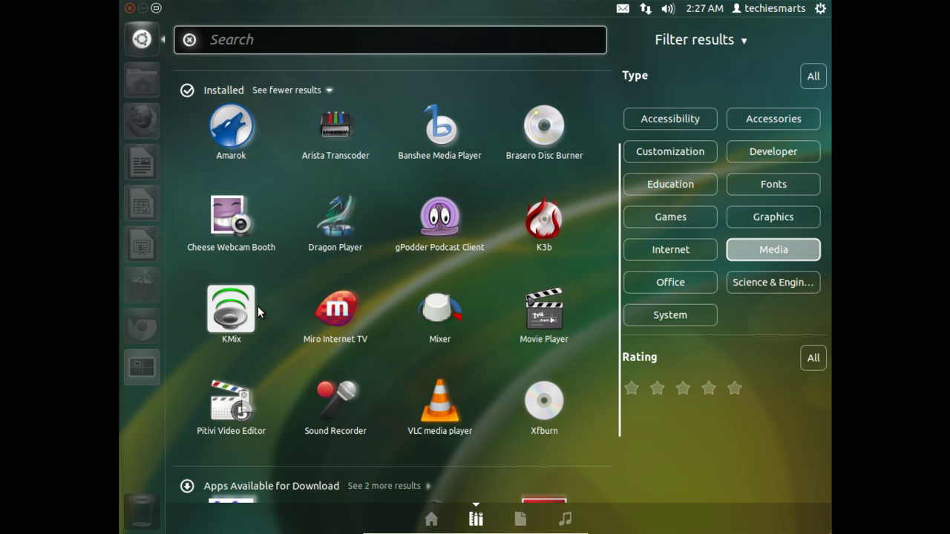
scroll(262, 305, "down", 1)
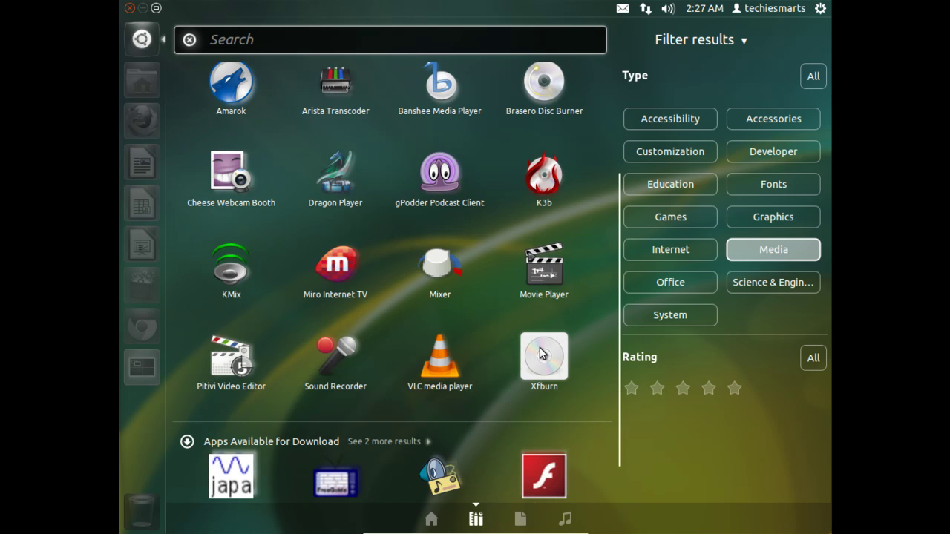
scroll(540, 353, "down", 1)
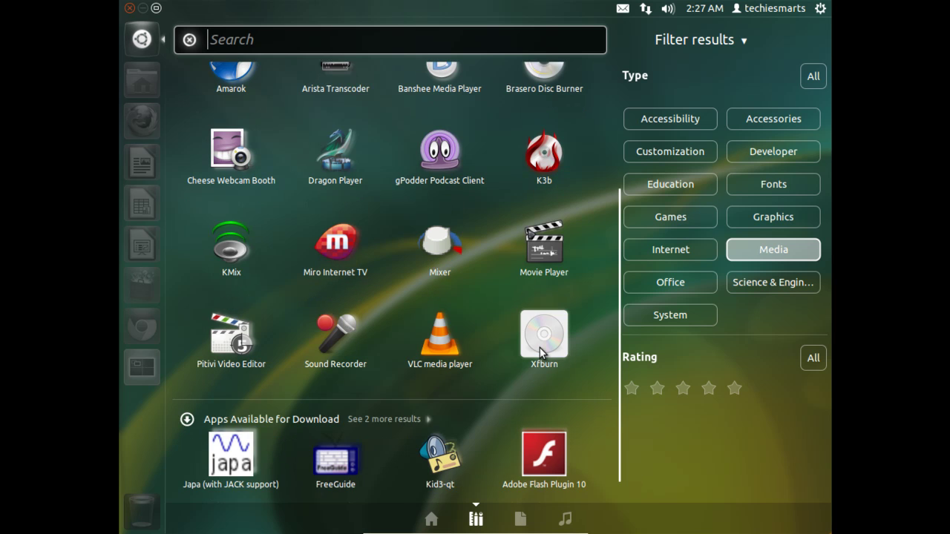
scroll(539, 348, "up", 5)
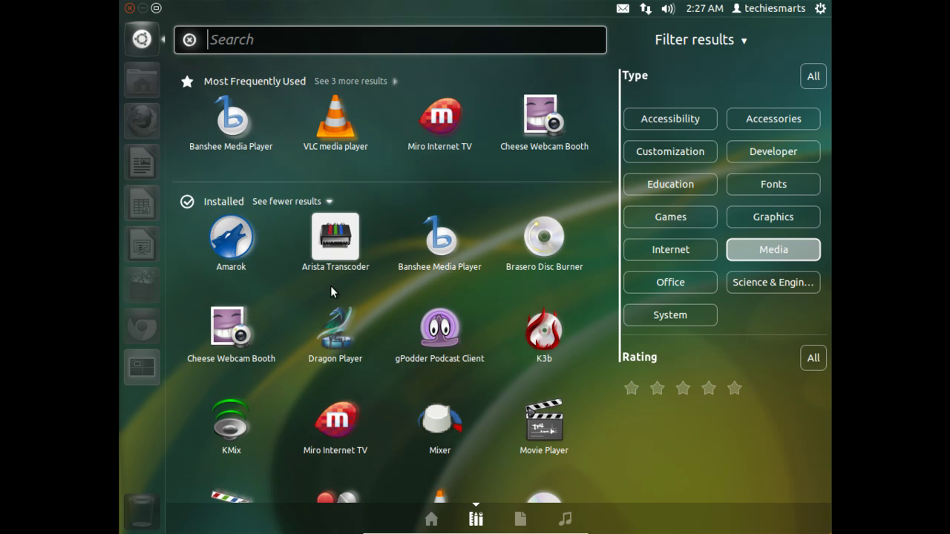